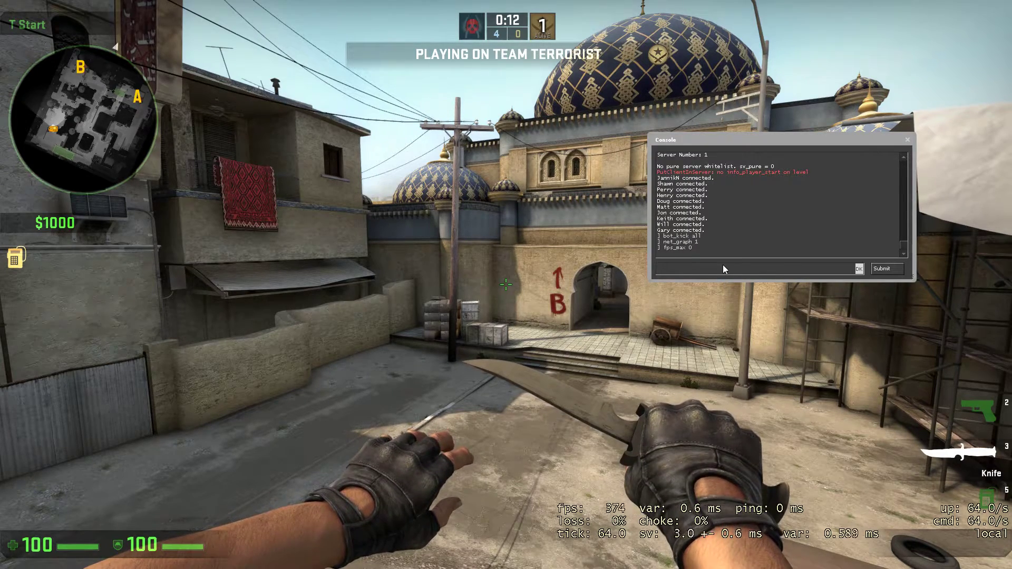
Close the CS:GO console with the tilde key and Alt+Tab to the desktop
key(grave)
key(alt+Tab)
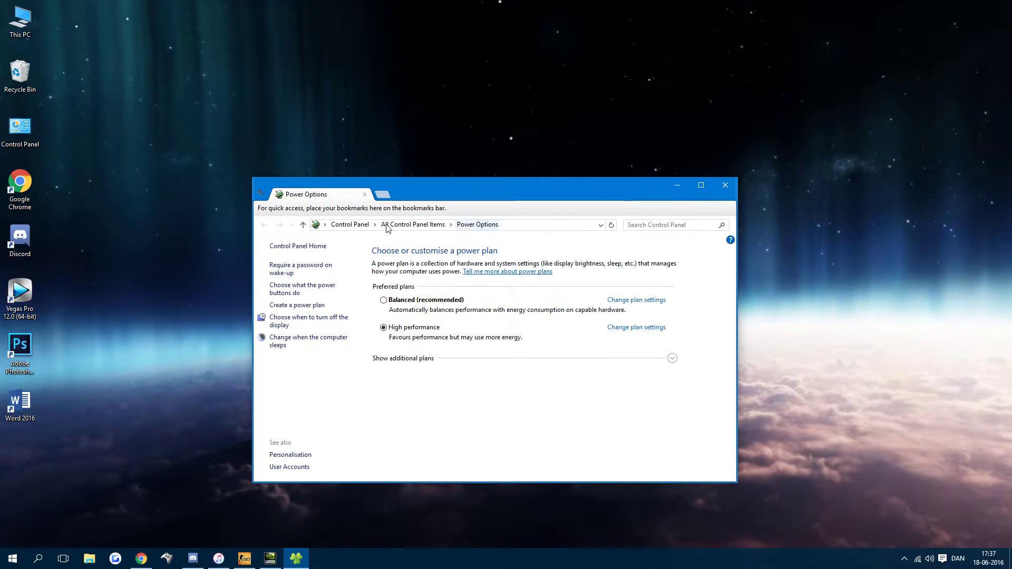
click(413, 225)
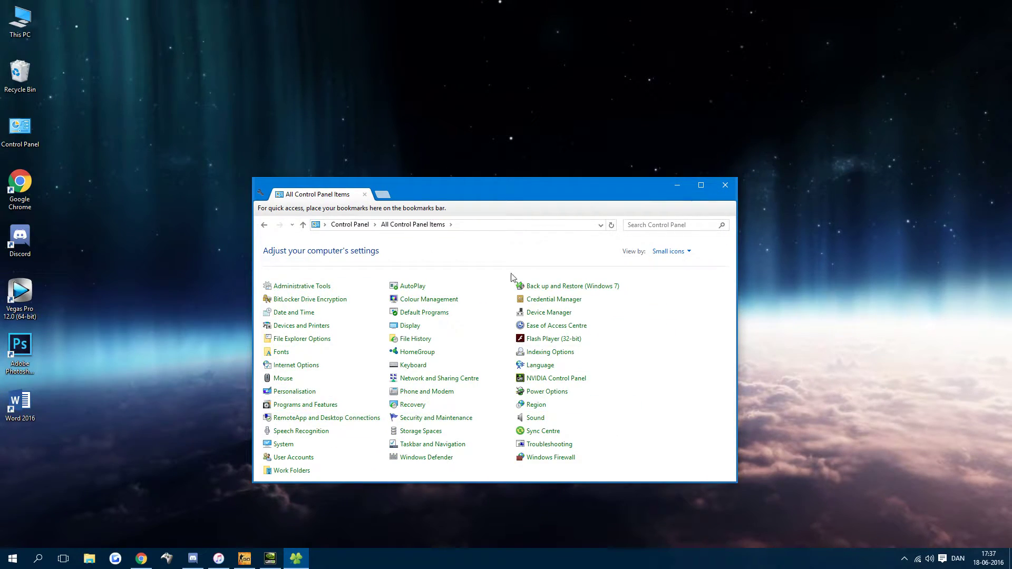
click(548, 392)
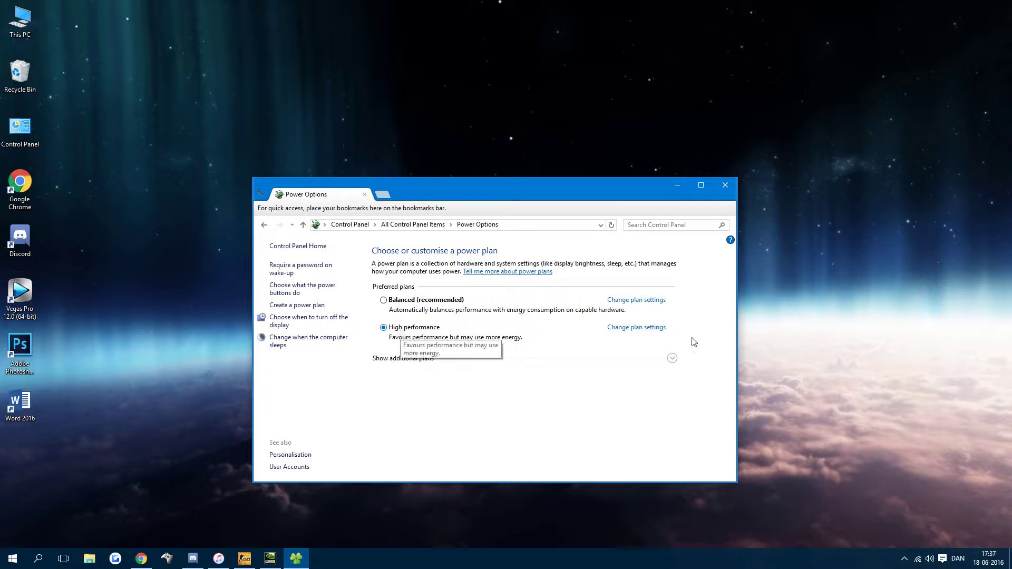
click(636, 328)
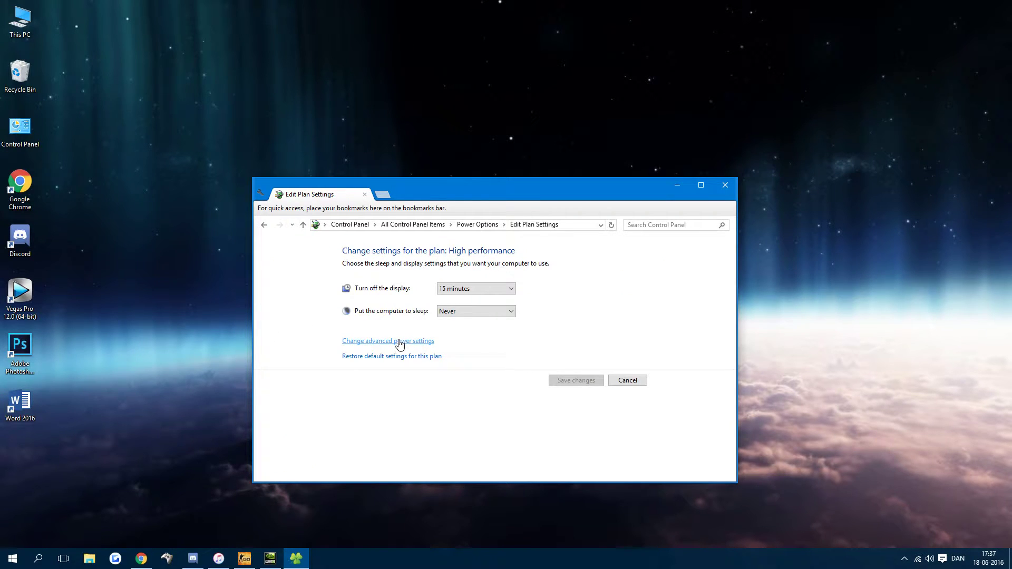
click(400, 342)
drag(198, 48, 332, 109)
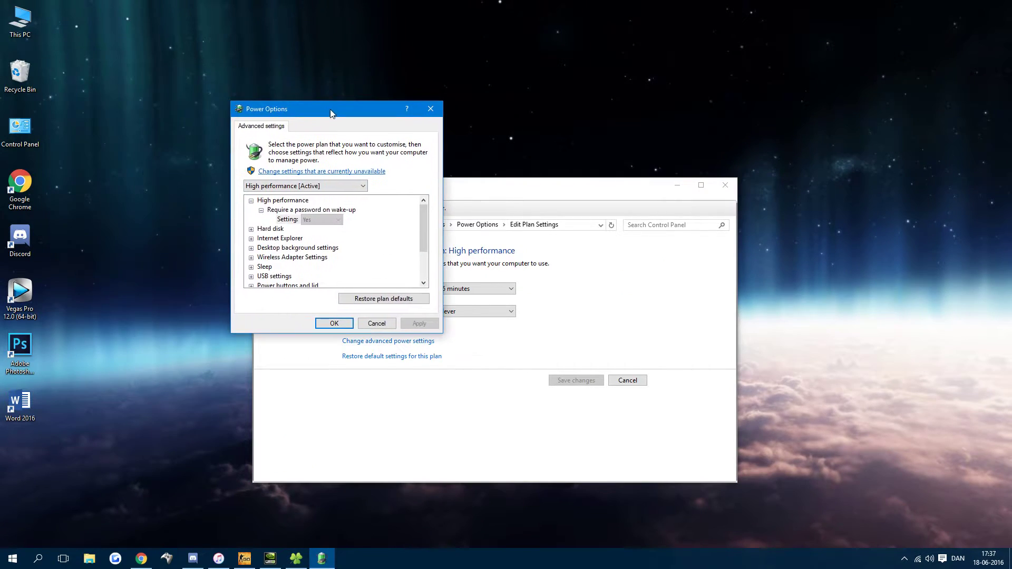
click(330, 187)
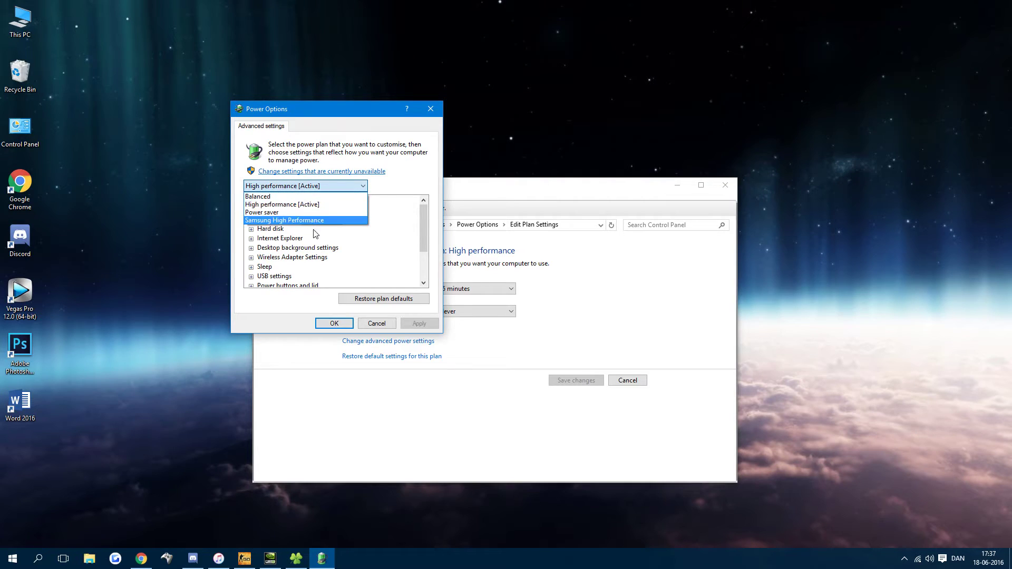
click(309, 194)
click(334, 324)
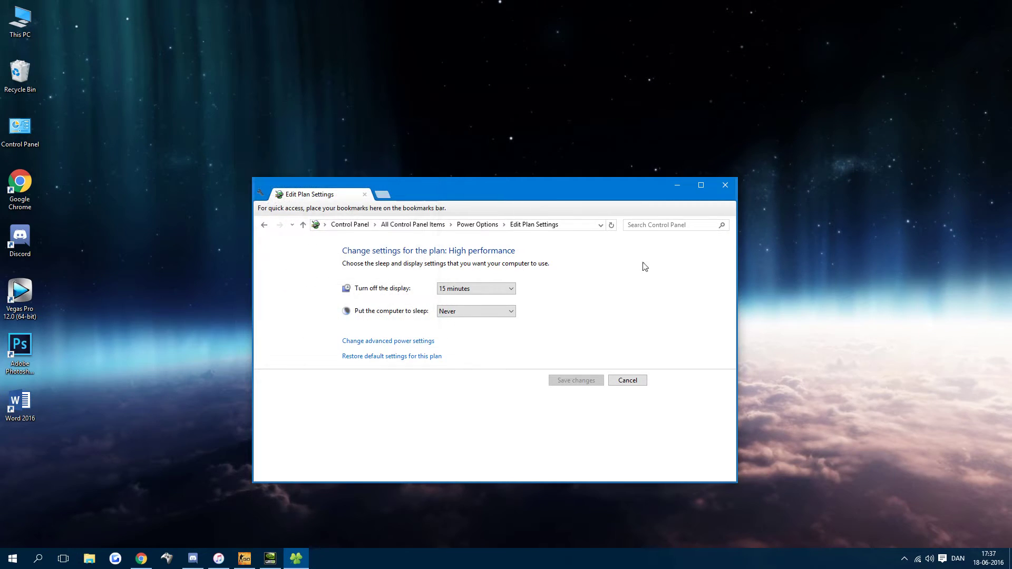
click(723, 188)
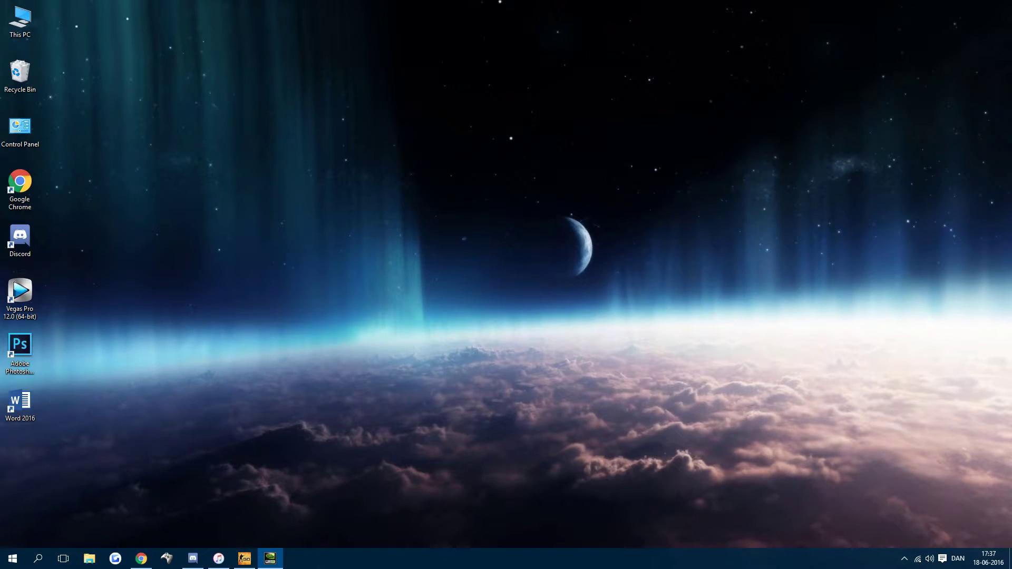
Drag the NVIDIA Control Panel window into view and reposition it on screen
drag(1009, 130, 474, 131)
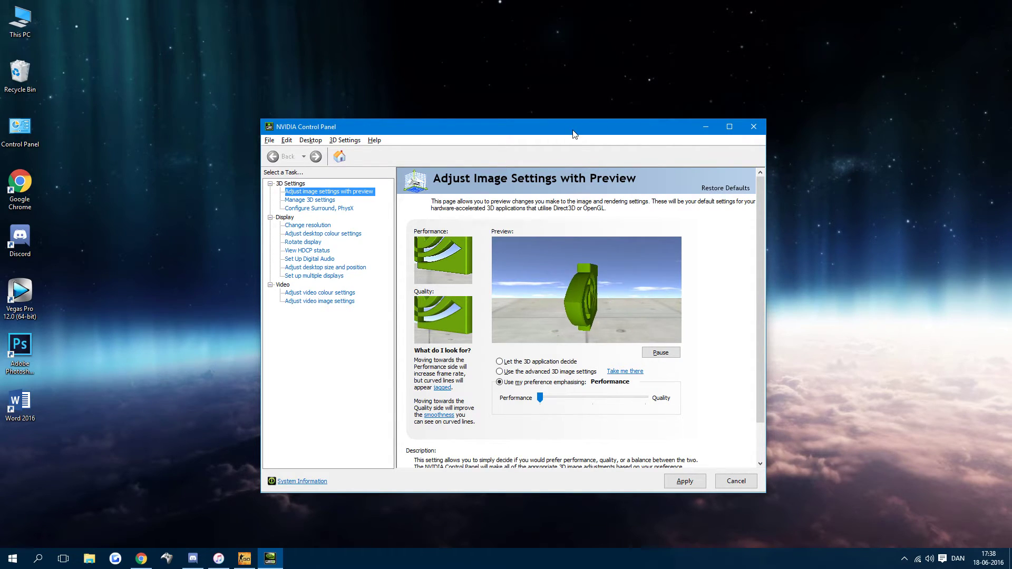
drag(575, 128, 519, 113)
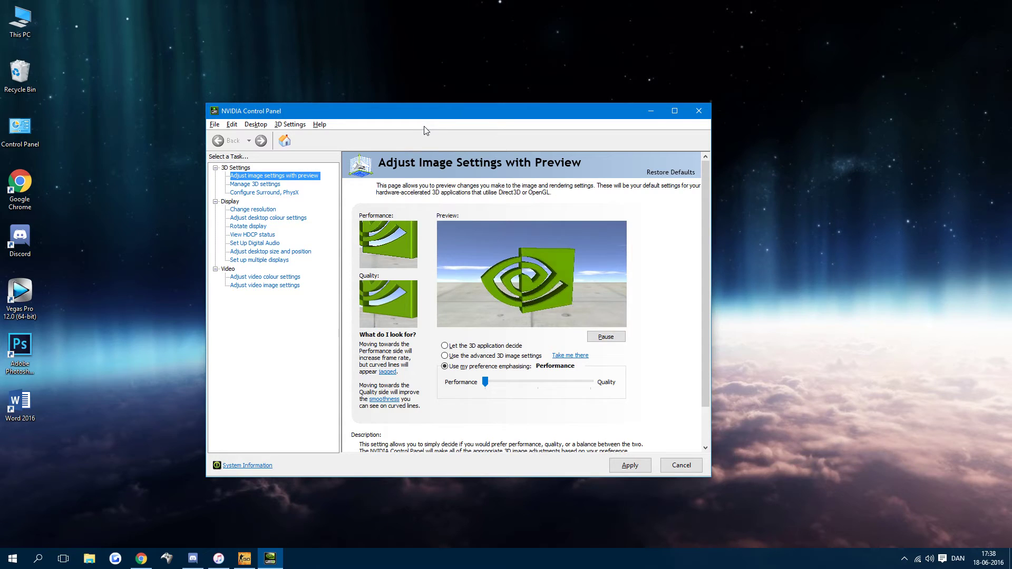